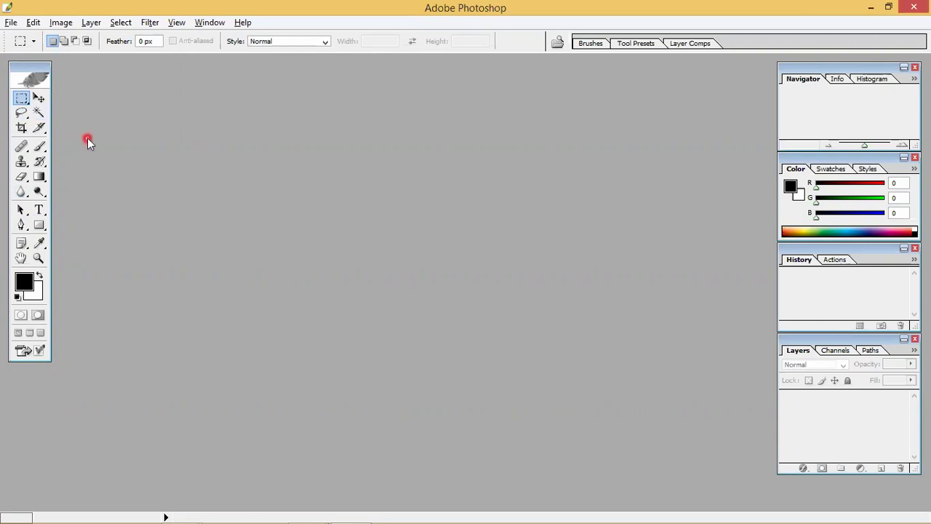
{"action": "left_click", "coordinate": [27, 105]}
{"action": "mouse_move", "coordinate": [27, 106]}
{"action": "left_mouse_down"}
{"action": "mouse_move", "coordinate": [93, 98]}
{"action": "mouse_move", "coordinate": [117, 113]}
{"action": "mouse_move", "coordinate": [115, 97]}
{"action": "mouse_move", "coordinate": [102, 144]}
{"action": "mouse_move", "coordinate": [91, 111]}
{"action": "mouse_move", "coordinate": [116, 158]}
{"action": "left_mouse_up"}
{"action": "left_click_drag", "start_coordinate": [114, 193], "coordinate": [115, 194]}
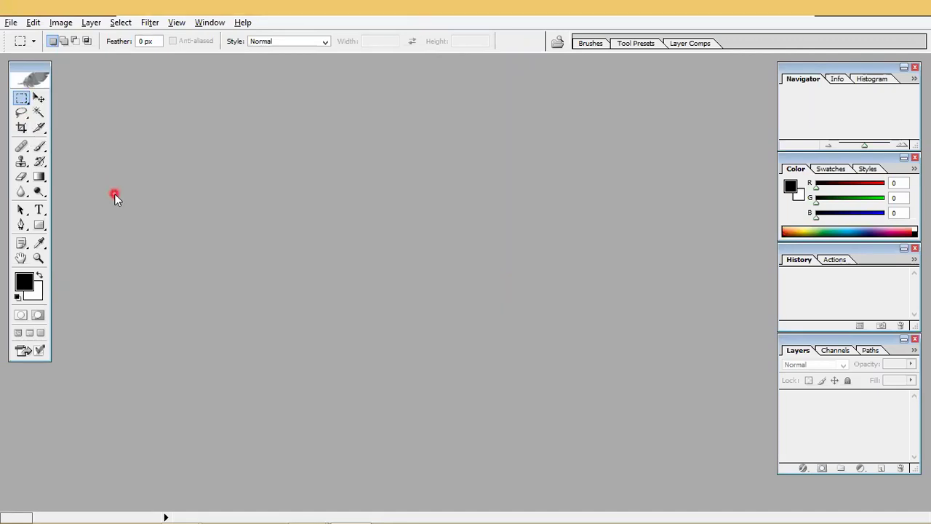
{"action": "key", "text": "alt+Tab"}
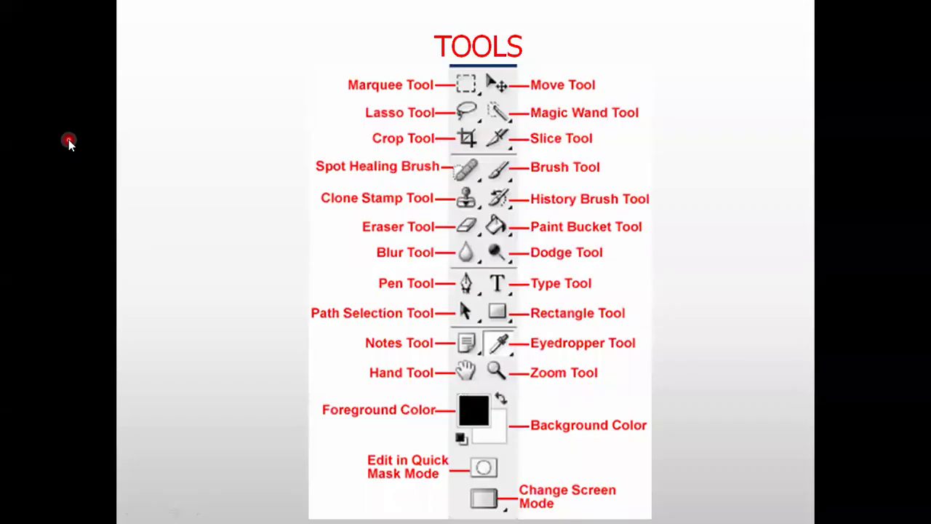
{"action": "left_click", "coordinate": [68, 140]}
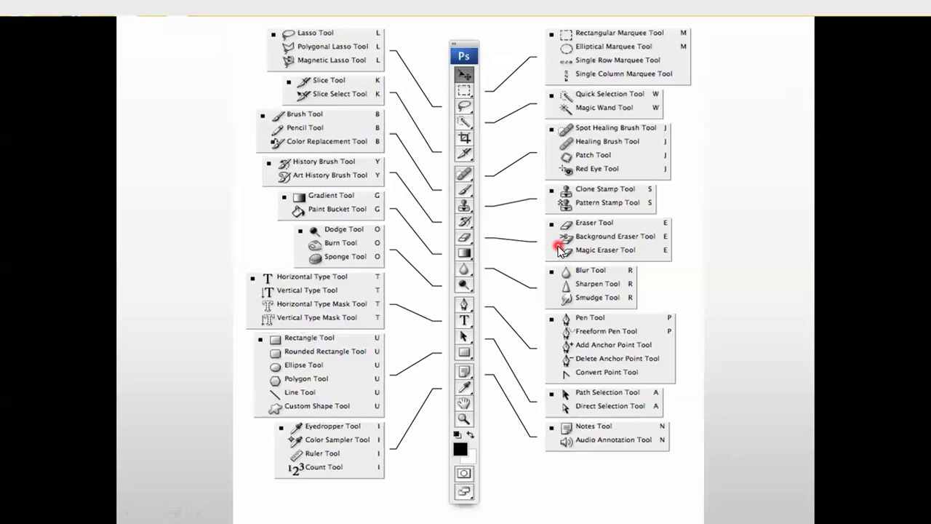
{"action": "left_click", "coordinate": [754, 234]}
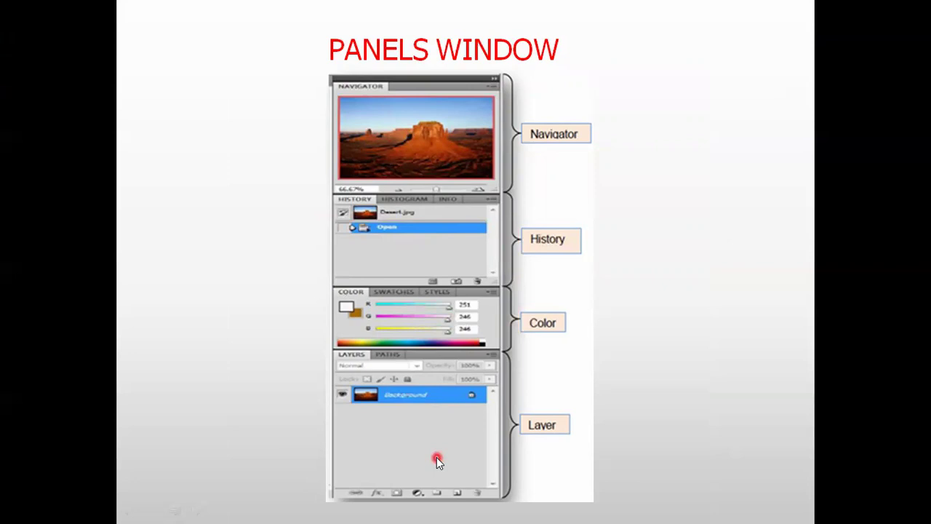
{"action": "key", "text": "alt+Tab"}
{"action": "key", "text": "alt+Tab"}
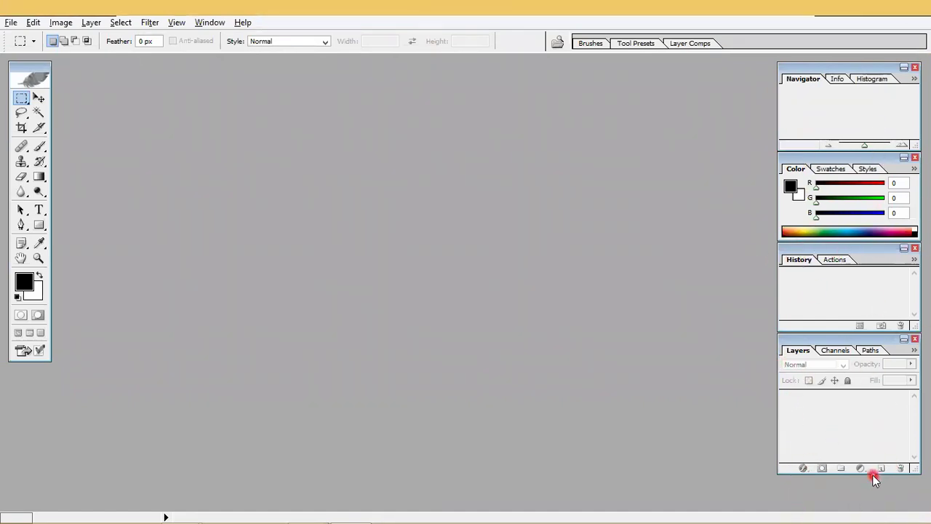
Create a new blank document with the preset settings and move its window clear of the toolbox.
{"action": "left_click", "coordinate": [11, 22]}
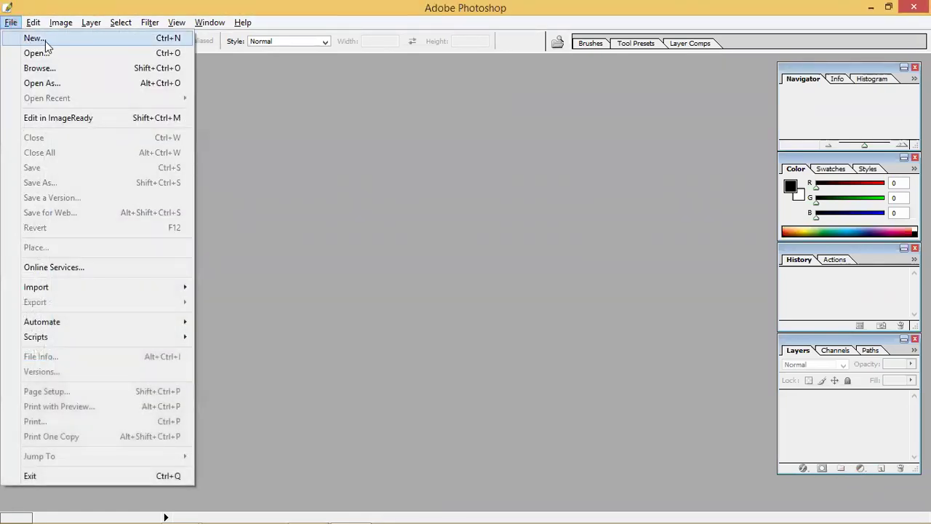
{"action": "left_click", "coordinate": [33, 40]}
{"action": "left_click", "coordinate": [603, 182]}
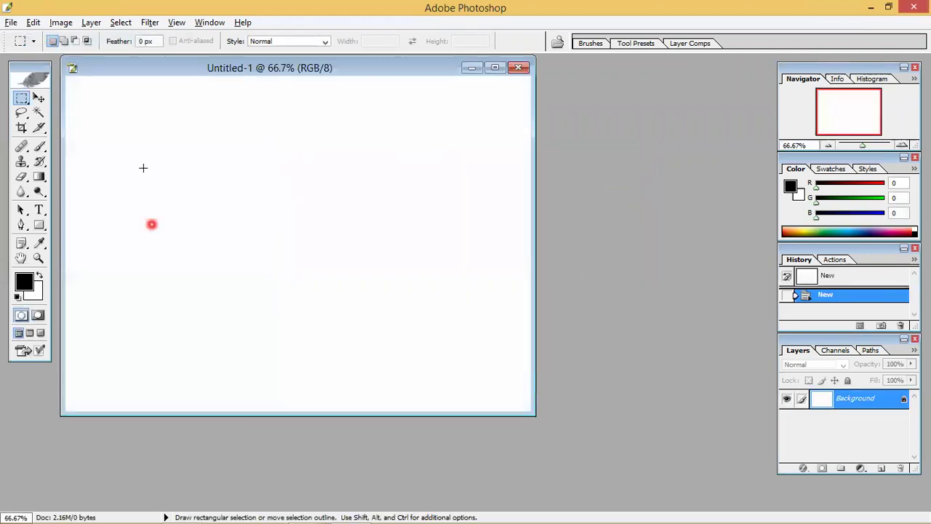
{"action": "left_click_drag", "start_coordinate": [325, 74], "coordinate": [366, 92]}
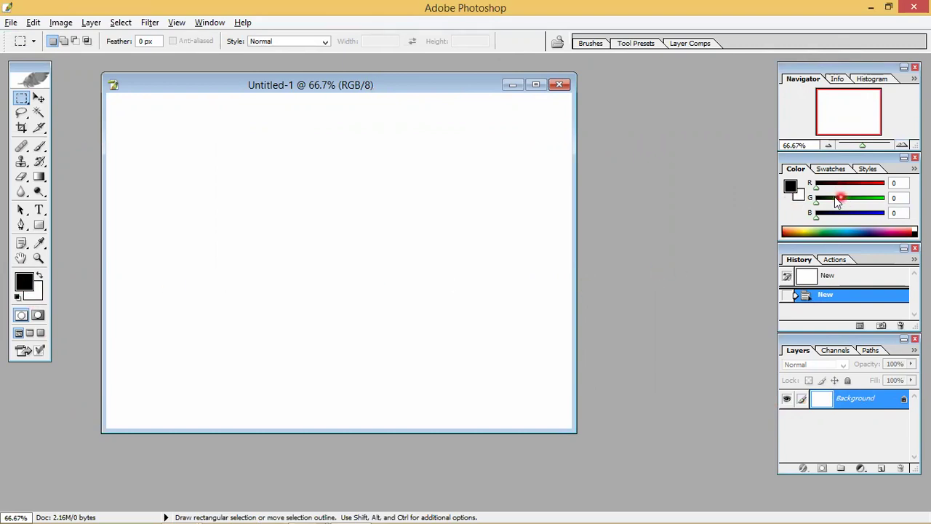
Set the foreground color's red value to 252, leaving green and blue at 0.
{"action": "left_click_drag", "start_coordinate": [816, 191], "coordinate": [883, 193]}
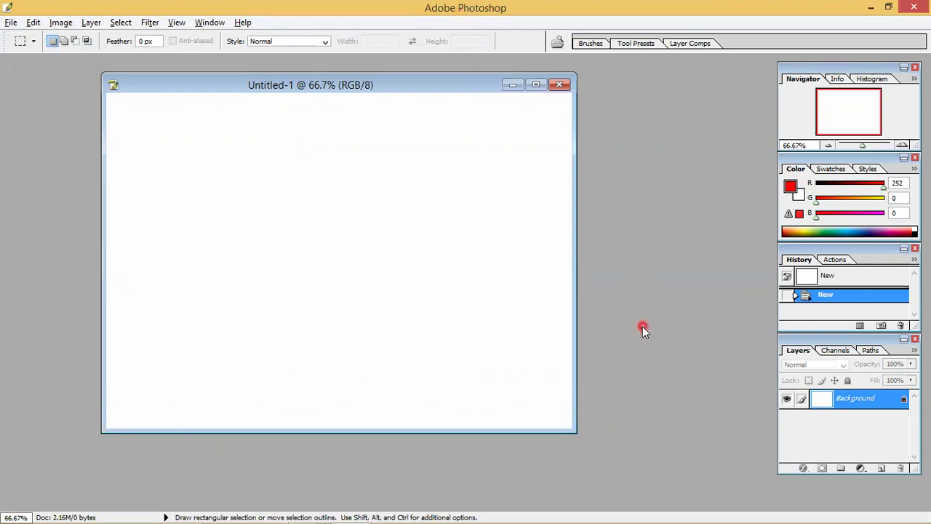
Hide the toolbox and show it again.
{"action": "left_click", "coordinate": [114, 25]}
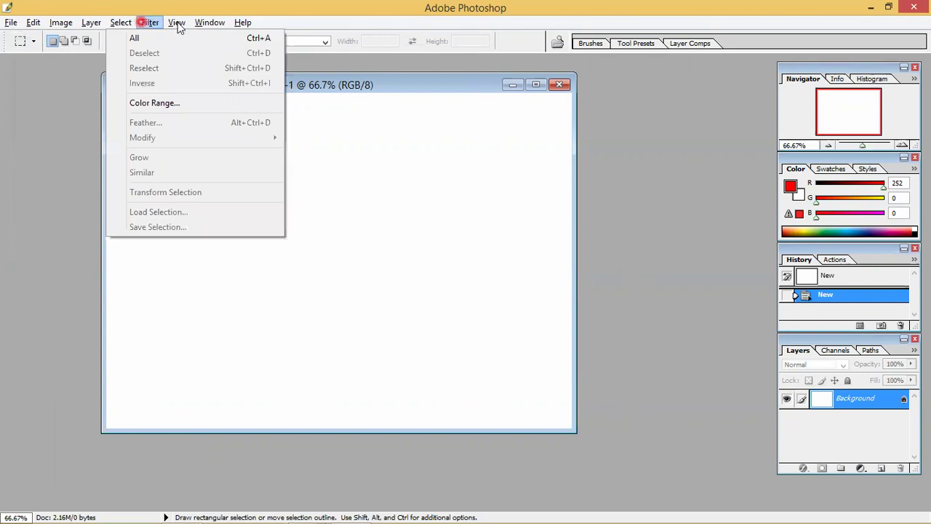
{"action": "left_click", "coordinate": [213, 23]}
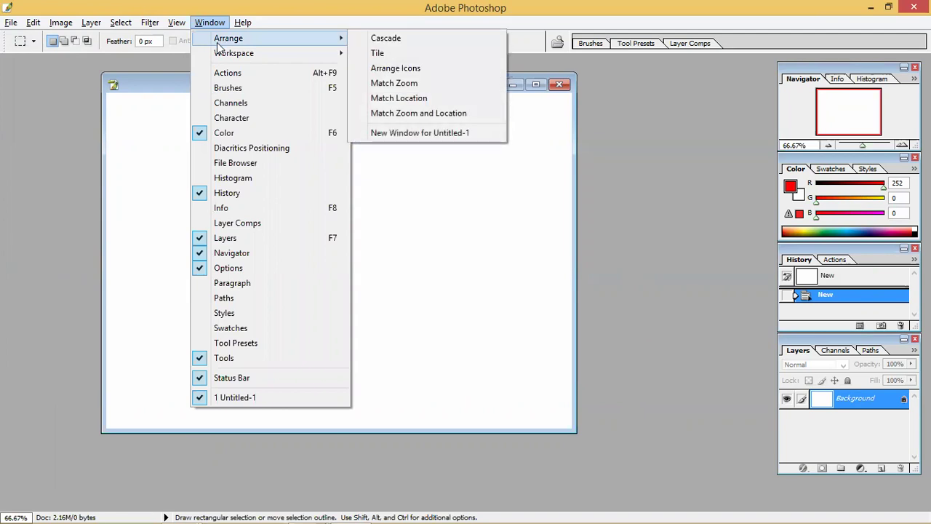
{"action": "left_click", "coordinate": [224, 357]}
{"action": "left_click", "coordinate": [209, 22]}
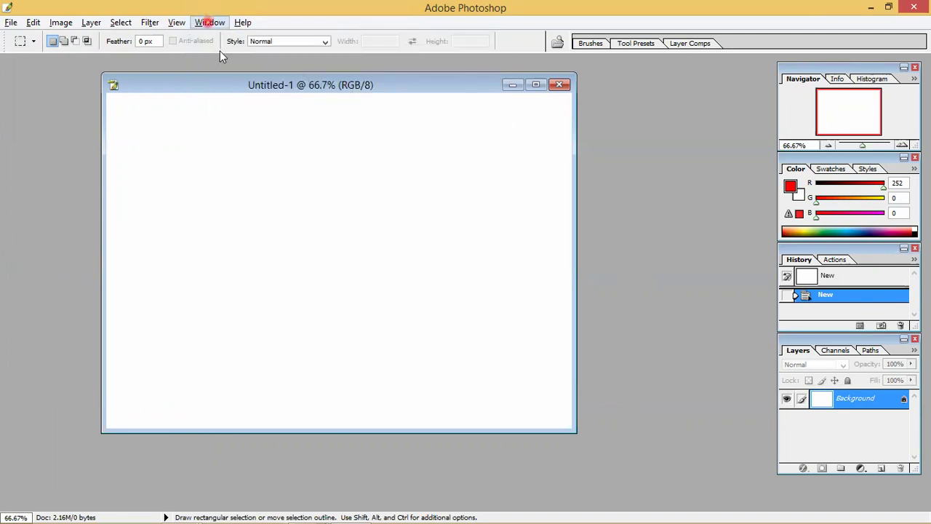
{"action": "left_click", "coordinate": [223, 358]}
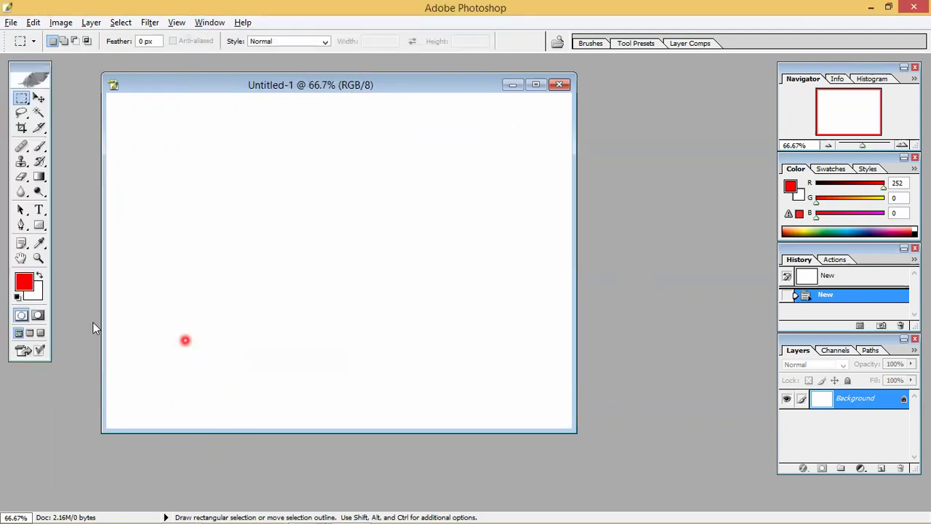
Set the foreground color's red value to 28.
{"action": "left_click_drag", "start_coordinate": [884, 187], "coordinate": [824, 194]}
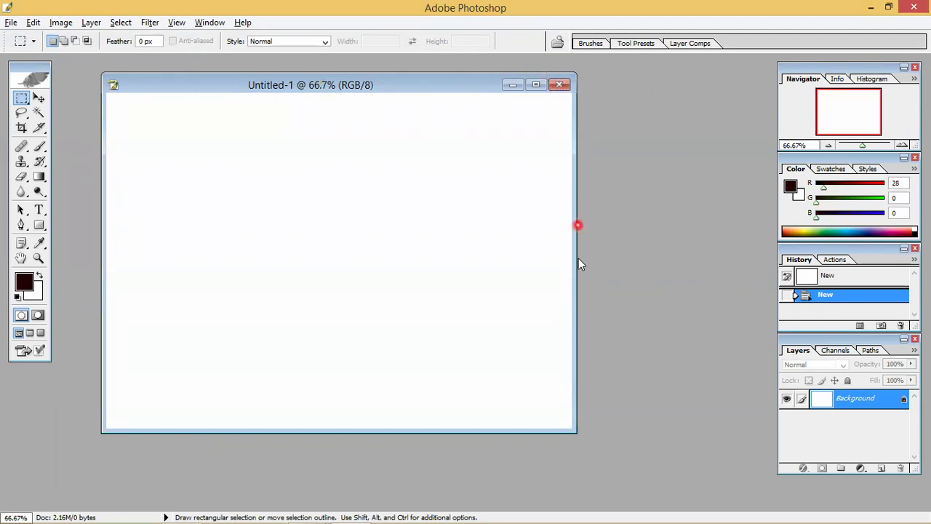
Zoom the document out to 5.5%, check the Info palette, and set the Navigator zoom to 52.2%.
{"action": "left_click_drag", "start_coordinate": [880, 145], "coordinate": [855, 153]}
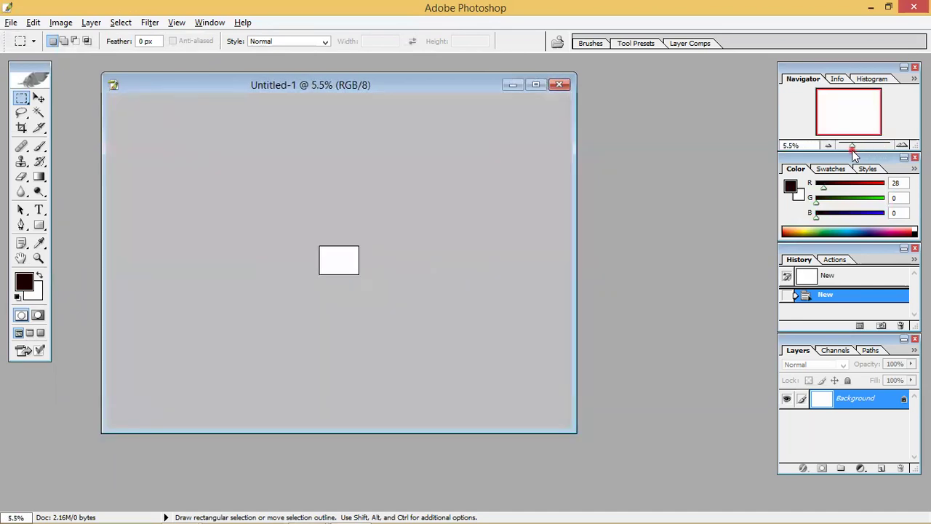
{"action": "left_click", "coordinate": [837, 83]}
{"action": "left_click", "coordinate": [794, 82]}
{"action": "left_click", "coordinate": [824, 297]}
{"action": "left_click_drag", "start_coordinate": [853, 150], "coordinate": [863, 150]}
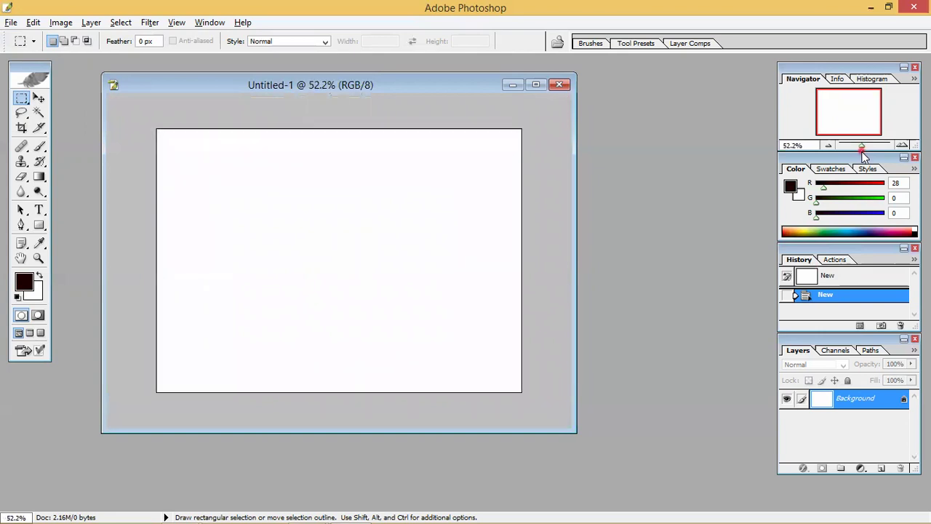
Examine the available file, edit and image commands, and view the document's Image Size settings without changing them.
{"action": "left_click", "coordinate": [12, 23]}
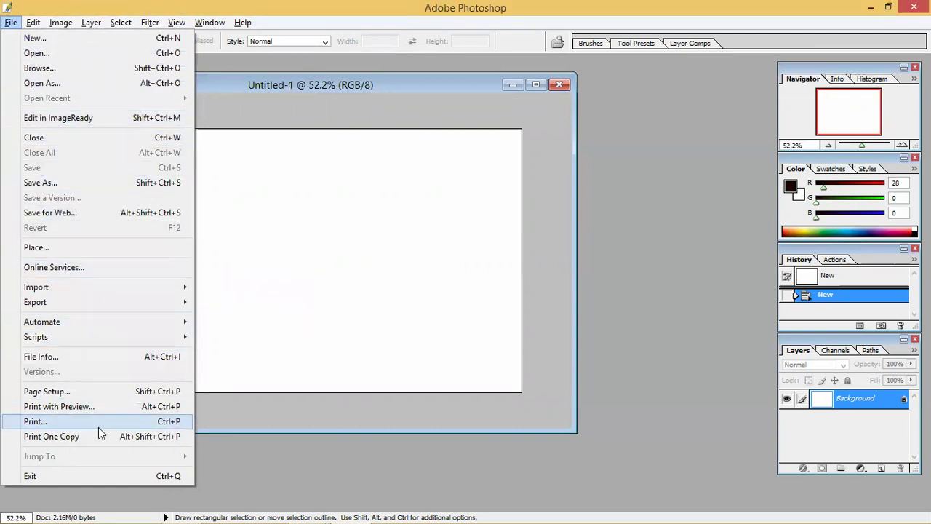
{"action": "left_click", "coordinate": [34, 23]}
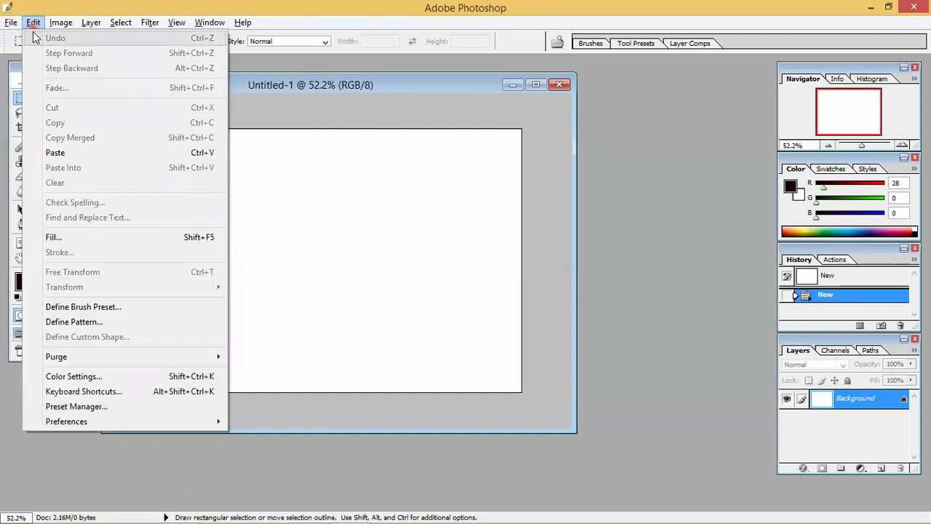
{"action": "left_click", "coordinate": [60, 23]}
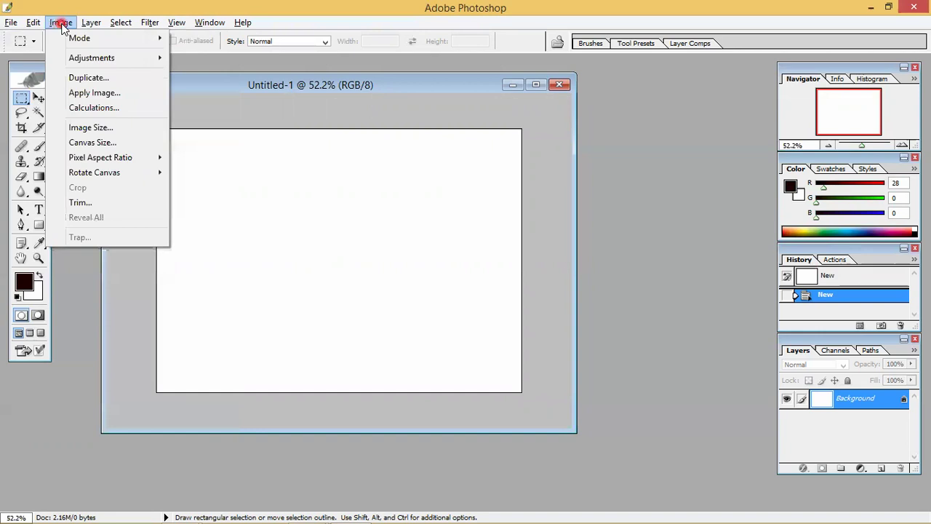
{"action": "mouse_move", "coordinate": [90, 45]}
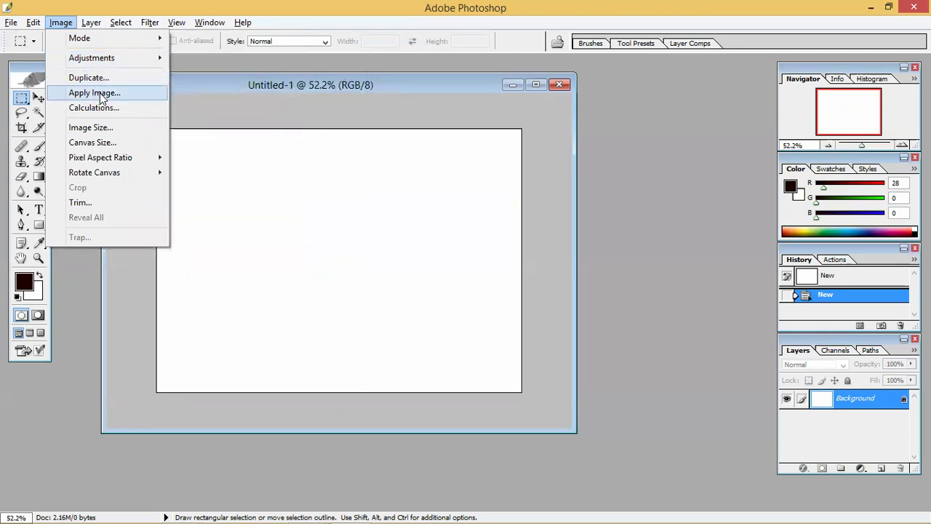
{"action": "left_click", "coordinate": [95, 130]}
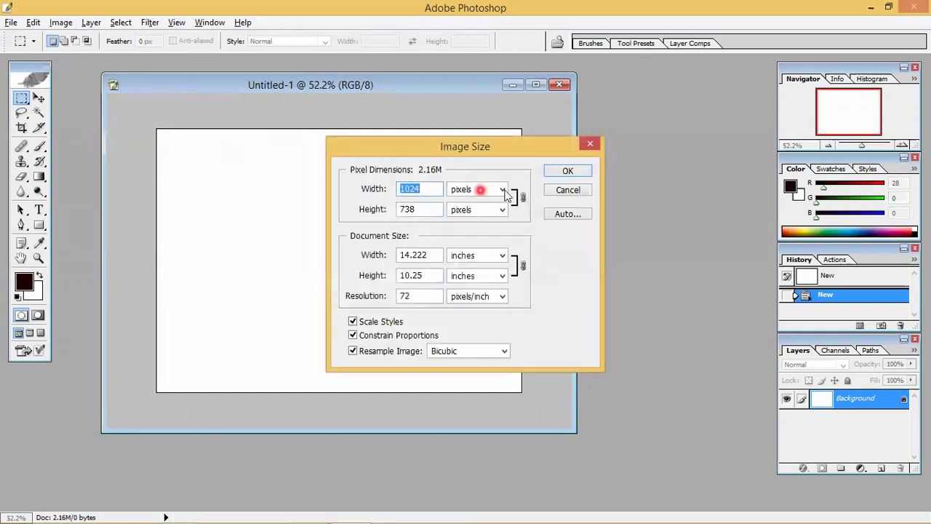
{"action": "left_click", "coordinate": [568, 190]}
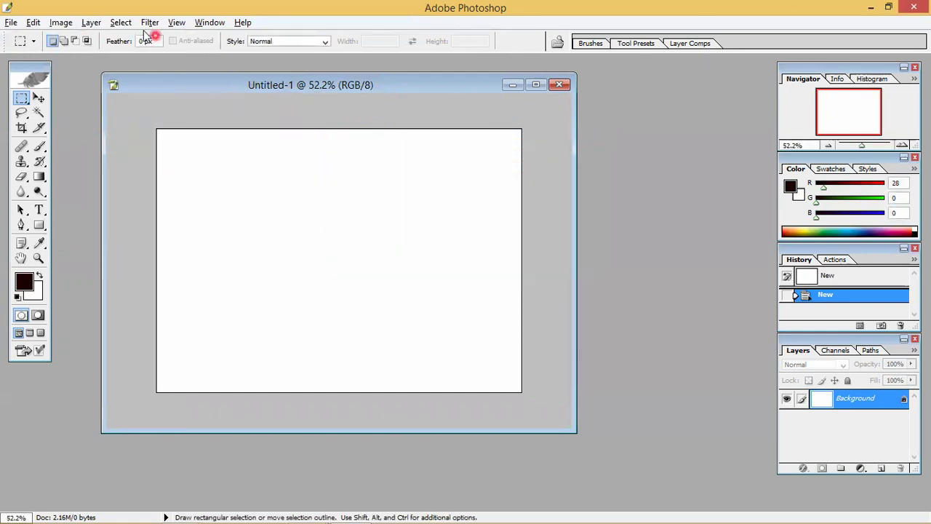
Examine the available layer, selection, filter and view commands, including the Stylize, Artistic and Proof Setup options.
{"action": "left_click", "coordinate": [91, 22]}
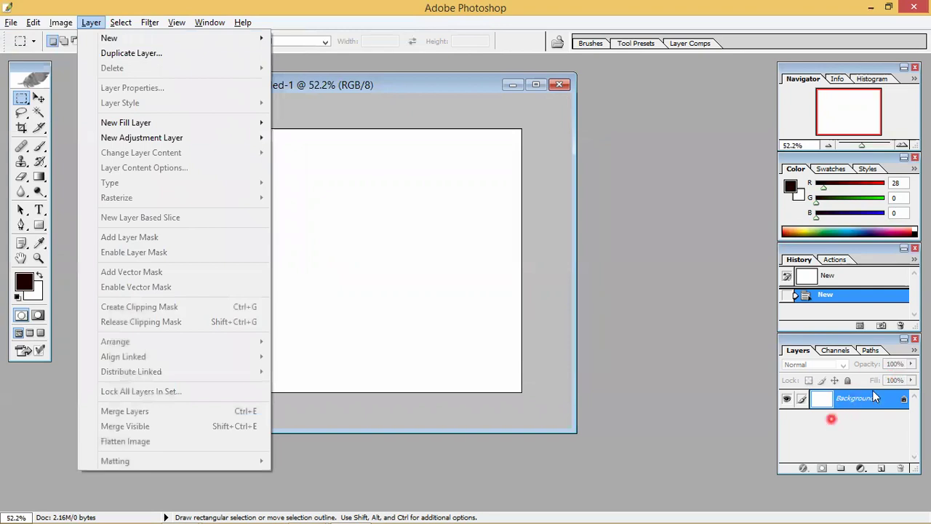
{"action": "mouse_move", "coordinate": [119, 38]}
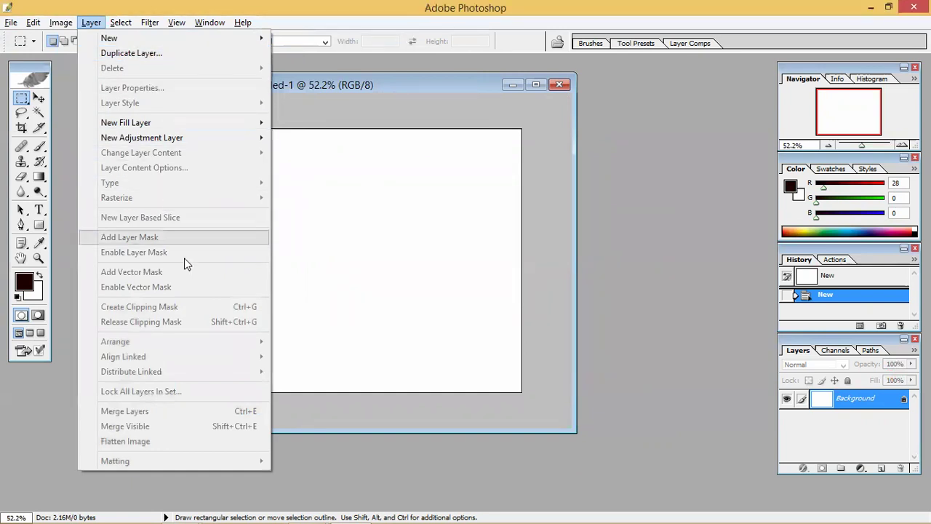
{"action": "left_click", "coordinate": [599, 297]}
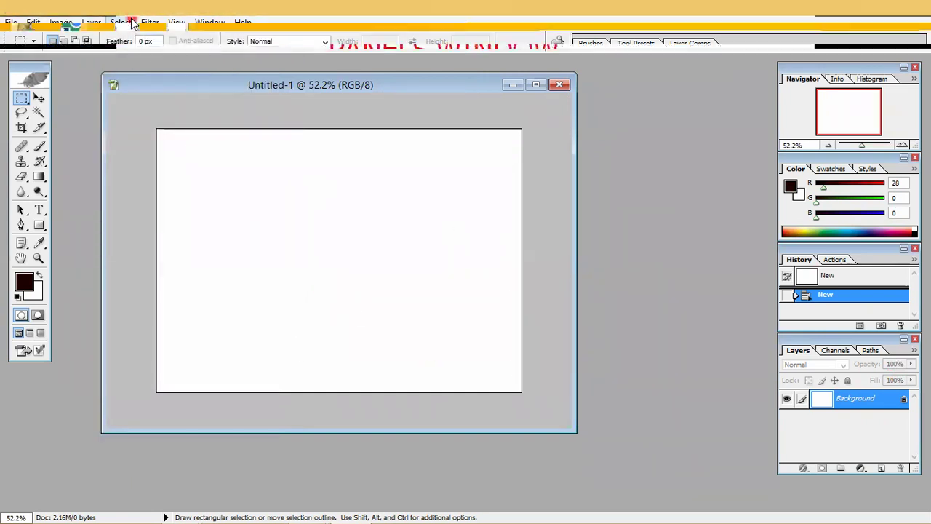
{"action": "left_click", "coordinate": [122, 23]}
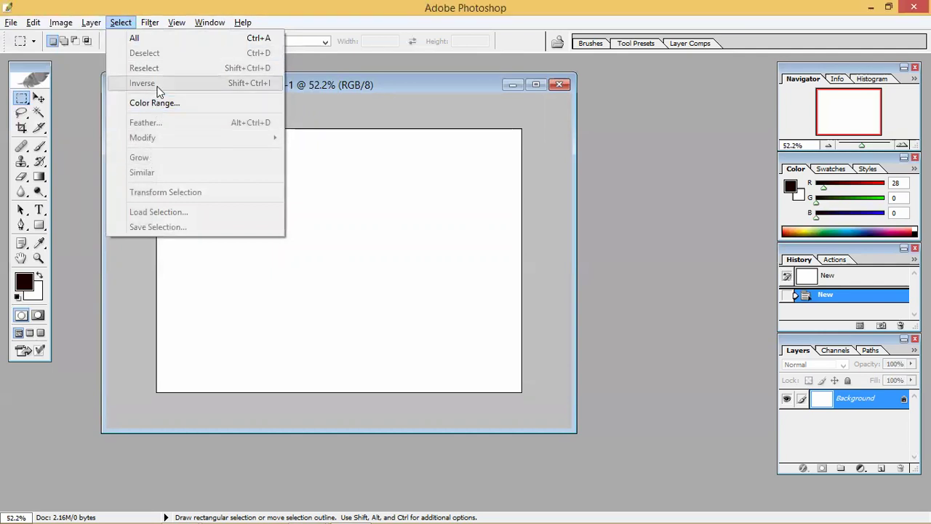
{"action": "left_click", "coordinate": [153, 23]}
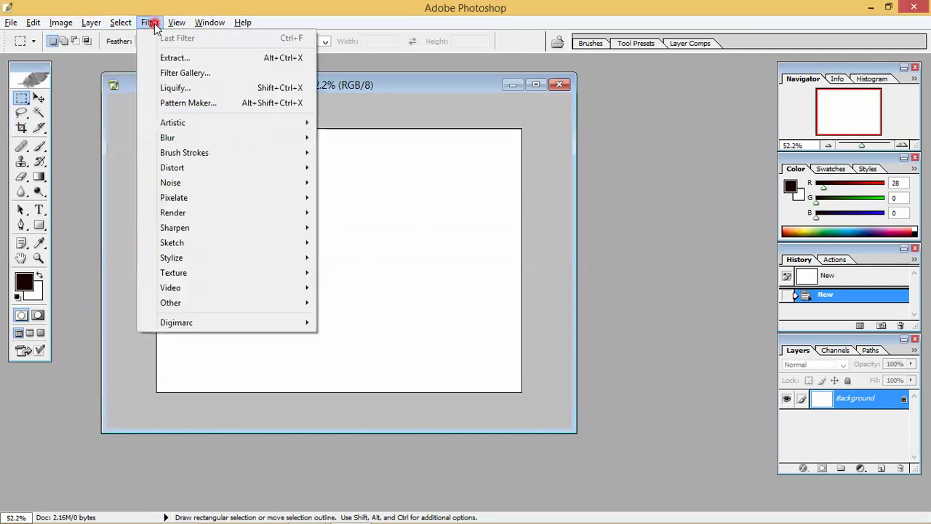
{"action": "mouse_move", "coordinate": [224, 265]}
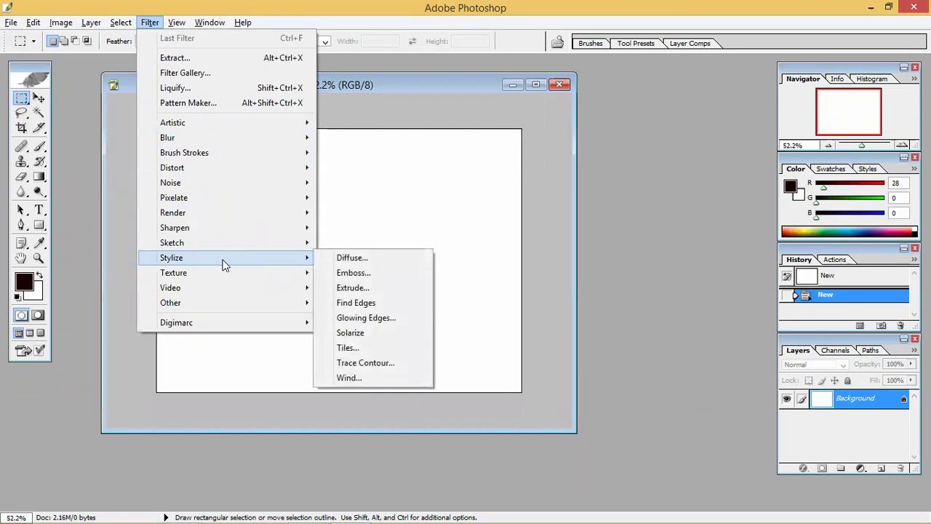
{"action": "mouse_move", "coordinate": [217, 123]}
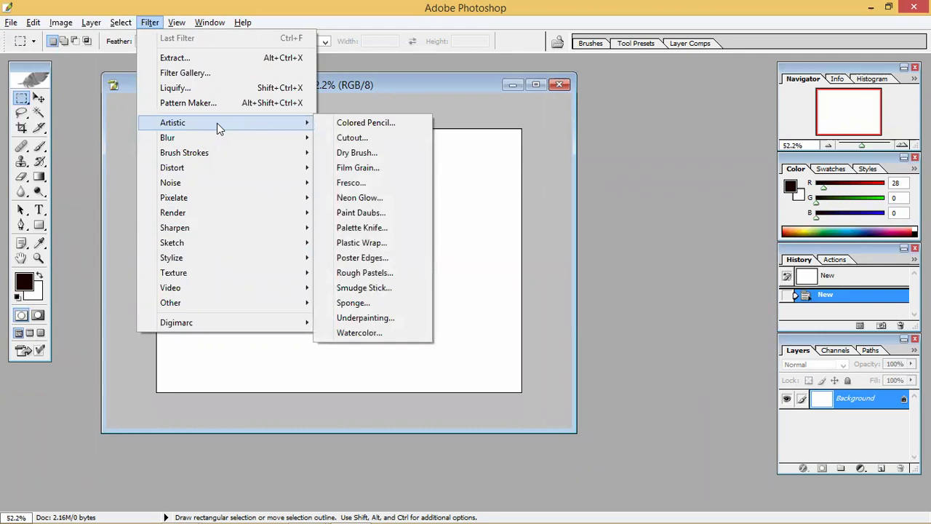
{"action": "left_click", "coordinate": [177, 23]}
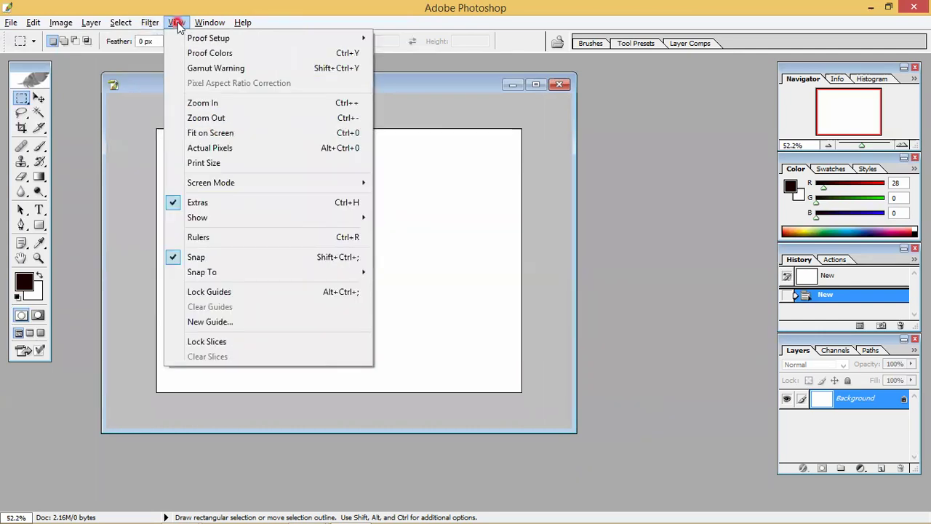
{"action": "mouse_move", "coordinate": [211, 45]}
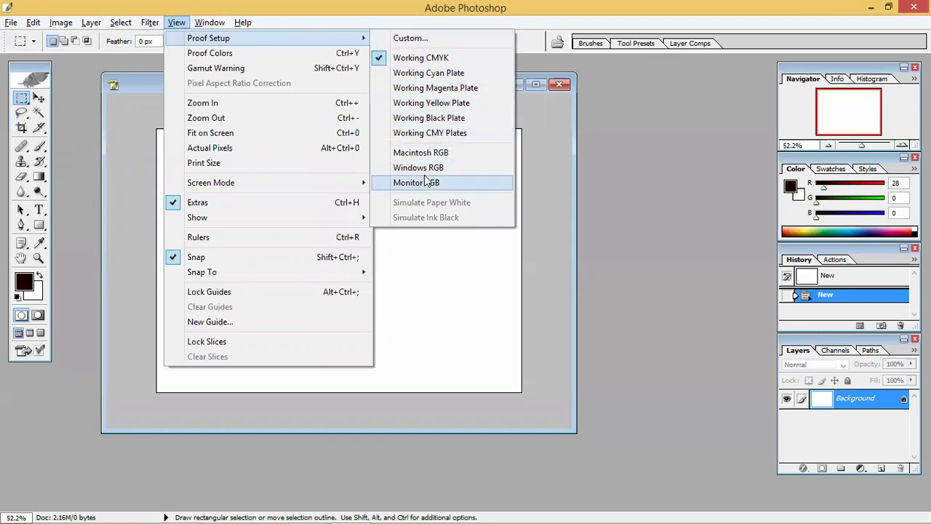
{"action": "left_click", "coordinate": [560, 265]}
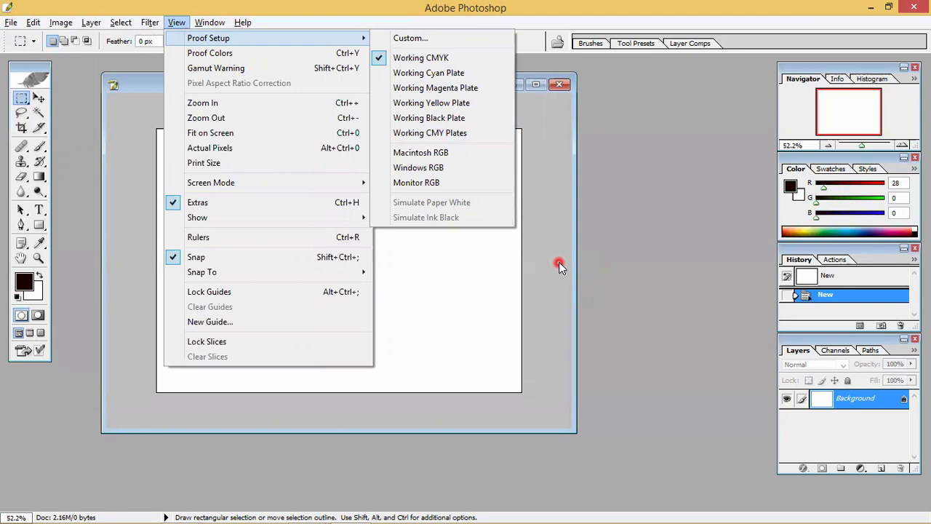
Hide the Color palette and show it again.
{"action": "left_click", "coordinate": [222, 21]}
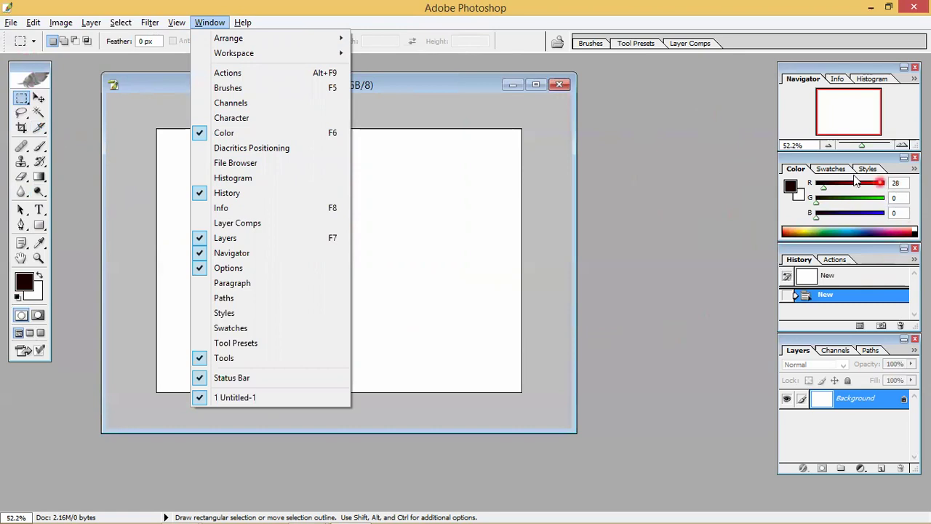
{"action": "left_click", "coordinate": [201, 133]}
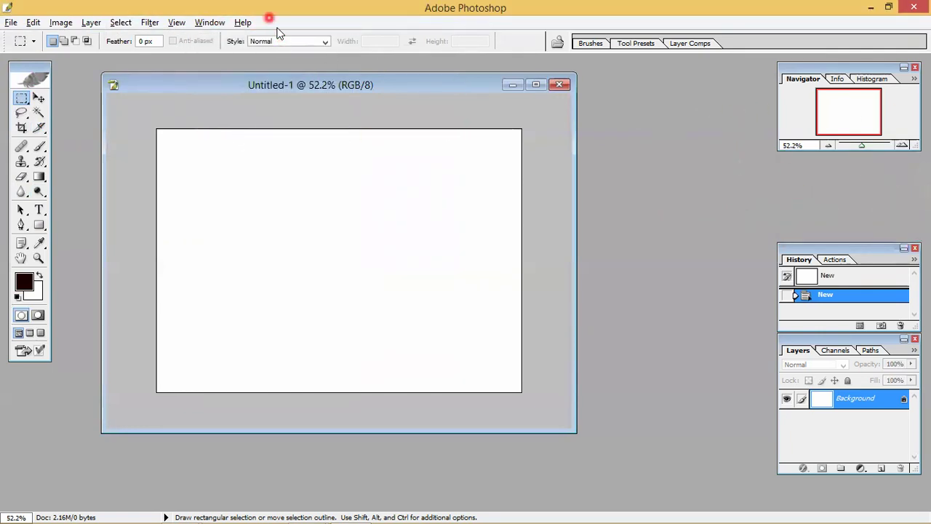
{"action": "left_click", "coordinate": [207, 22]}
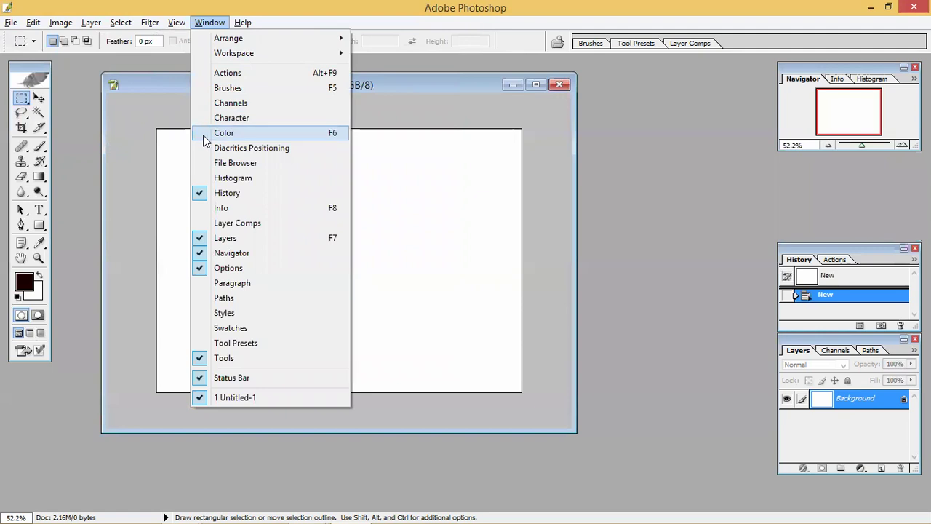
{"action": "left_click", "coordinate": [203, 134]}
Hide the History palette and bring it back into the workspace.
{"action": "left_click", "coordinate": [210, 22]}
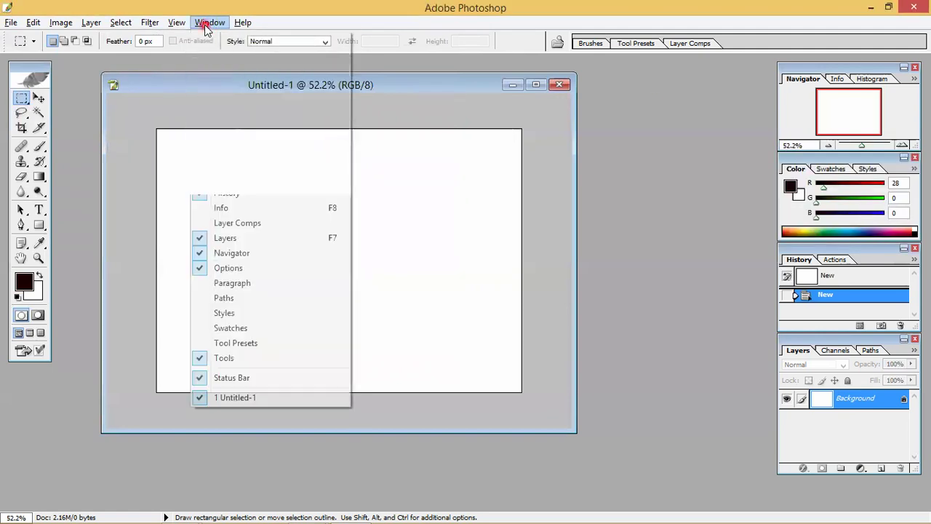
{"action": "left_click", "coordinate": [222, 193]}
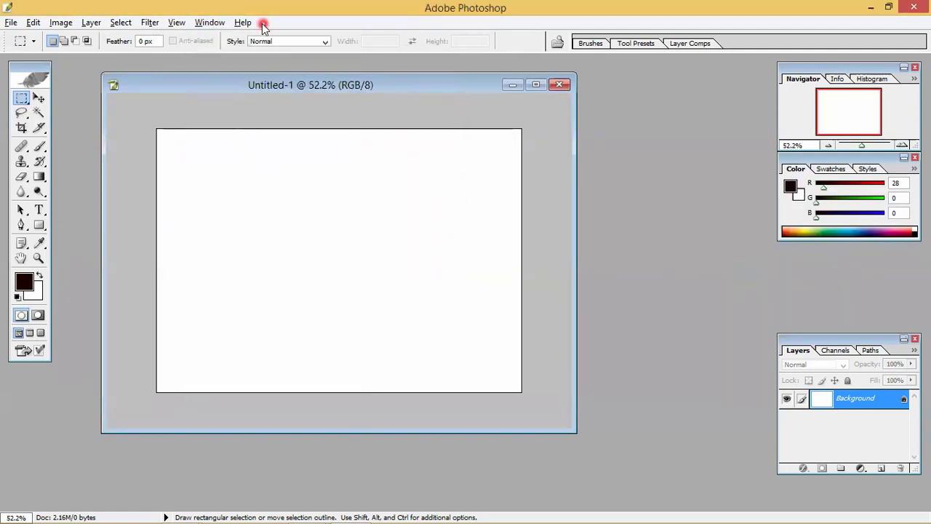
{"action": "left_click", "coordinate": [209, 22]}
{"action": "left_click", "coordinate": [204, 193]}
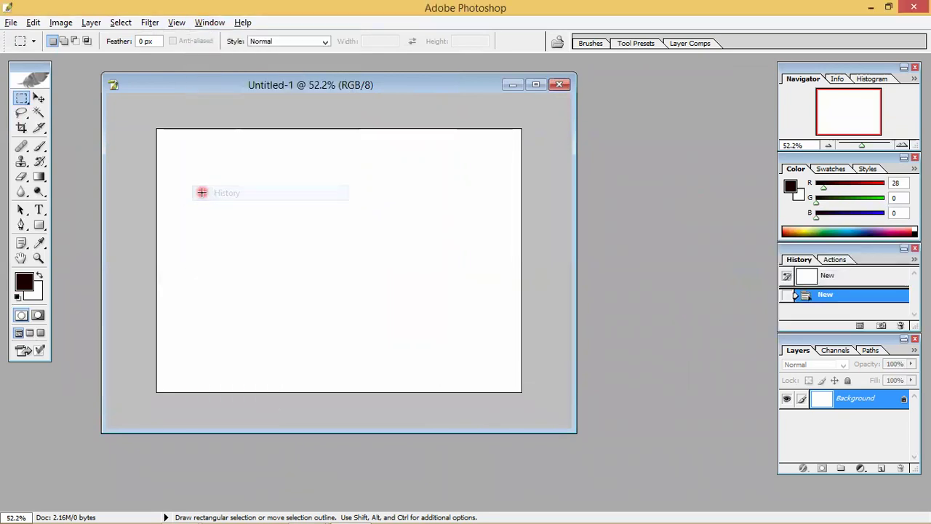
Hide the Navigator and Layers palettes.
{"action": "left_click", "coordinate": [209, 22]}
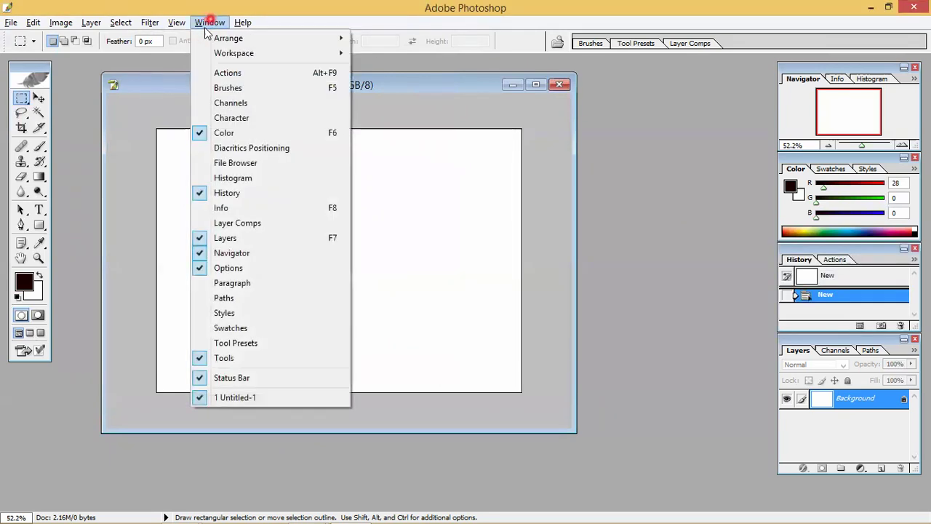
{"action": "left_click", "coordinate": [205, 254]}
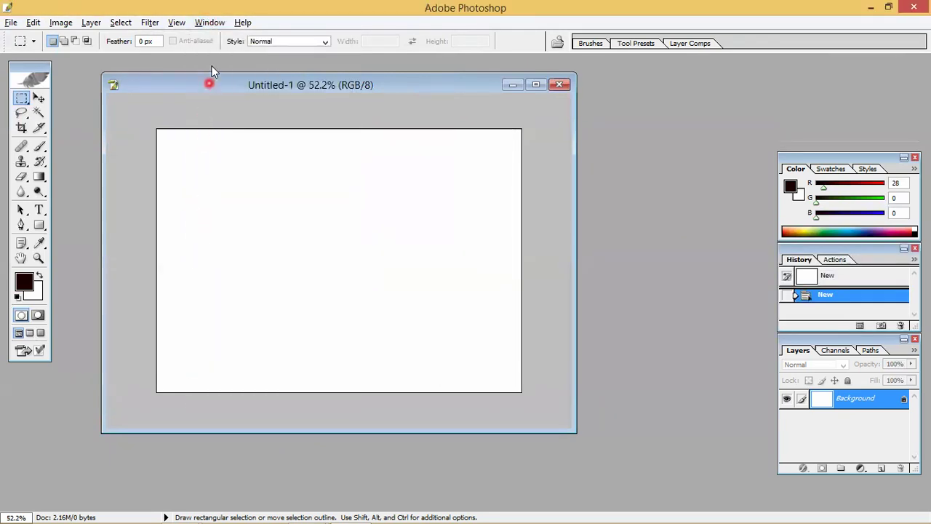
{"action": "left_click", "coordinate": [209, 23]}
{"action": "left_click", "coordinate": [204, 237]}
Hide the toolbox and display it again.
{"action": "left_click", "coordinate": [210, 23]}
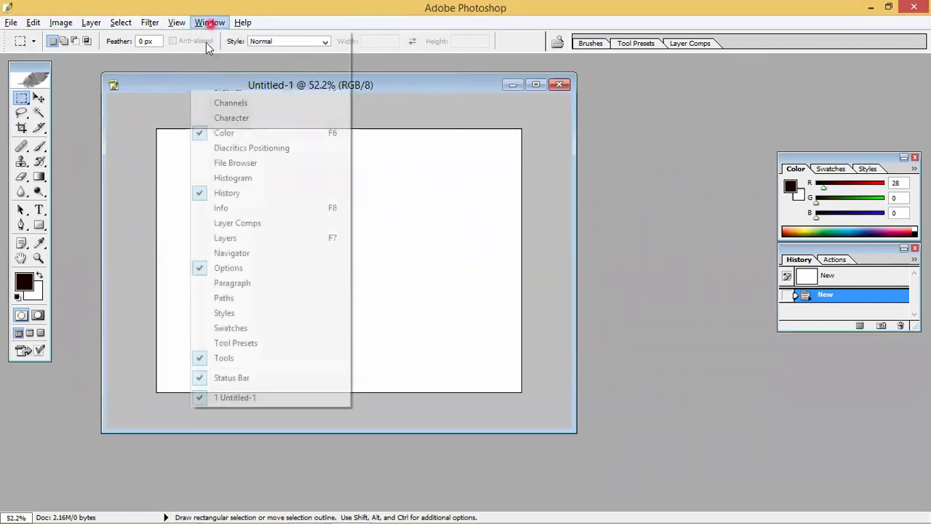
{"action": "left_click", "coordinate": [202, 360]}
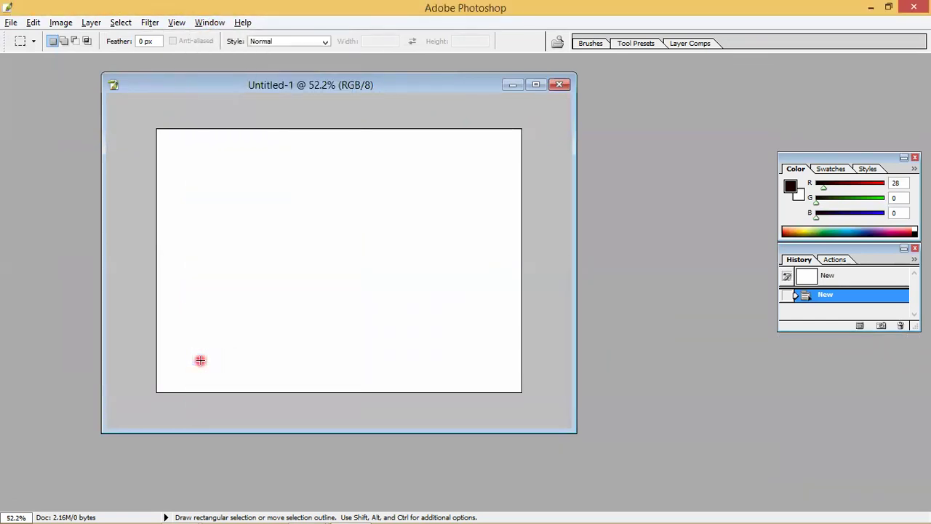
{"action": "left_click", "coordinate": [210, 22]}
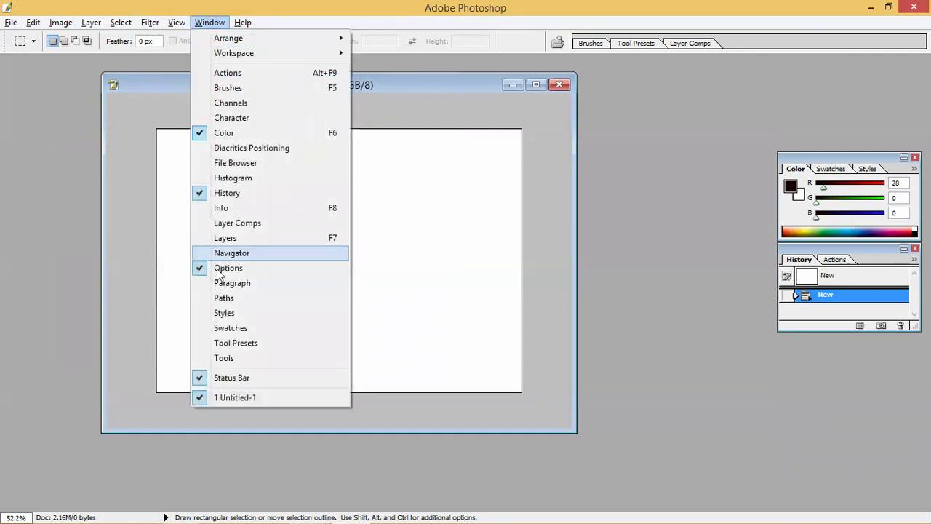
{"action": "left_click", "coordinate": [206, 356]}
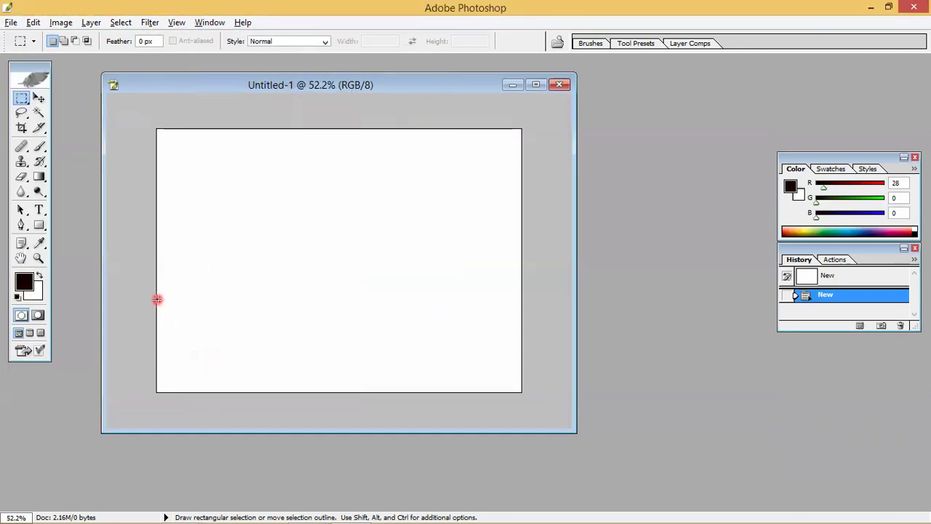
Restore the hidden Layers and Navigator palettes to the workspace.
{"action": "left_click", "coordinate": [210, 22]}
{"action": "left_click", "coordinate": [631, 365]}
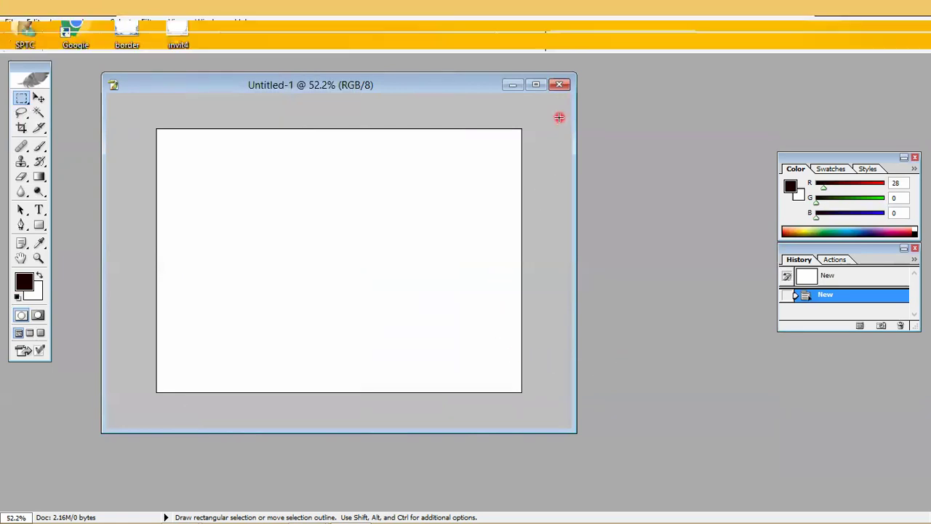
{"action": "left_click", "coordinate": [210, 23]}
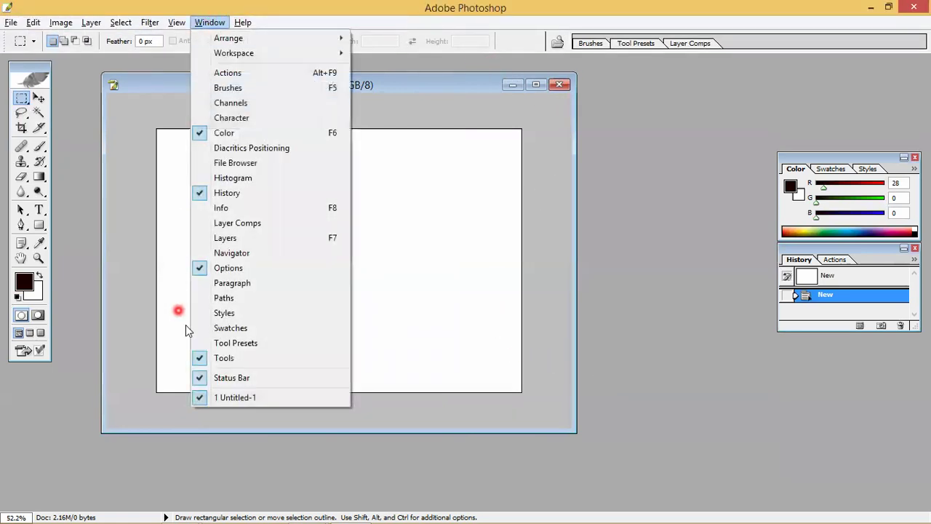
{"action": "left_click", "coordinate": [225, 238]}
{"action": "left_click", "coordinate": [210, 23]}
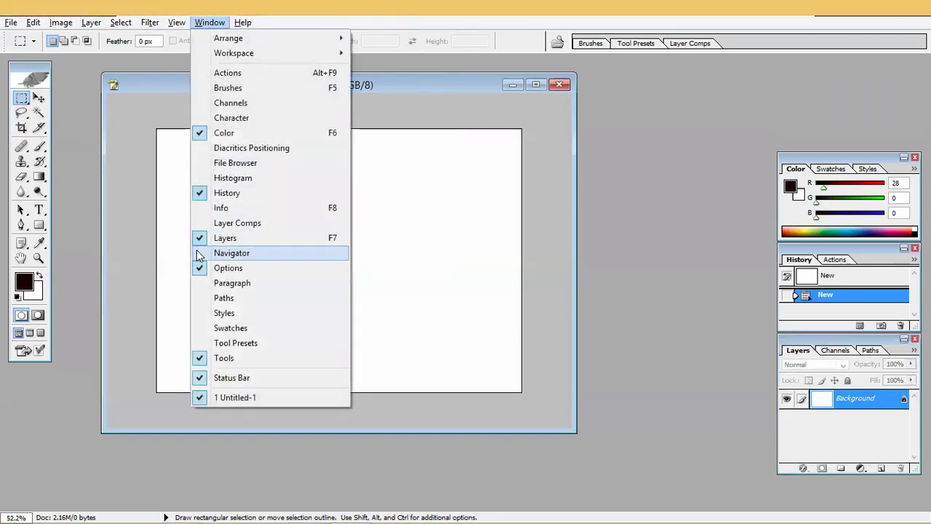
{"action": "left_click", "coordinate": [199, 253]}
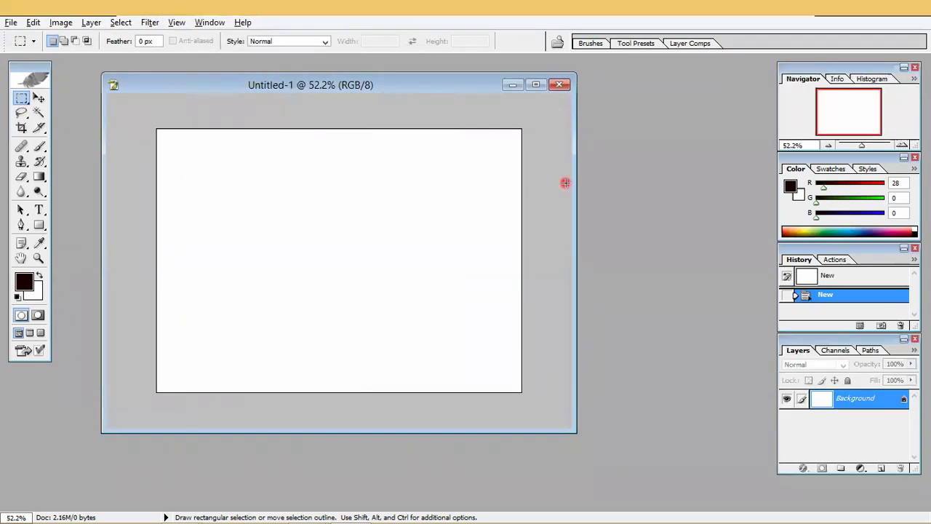